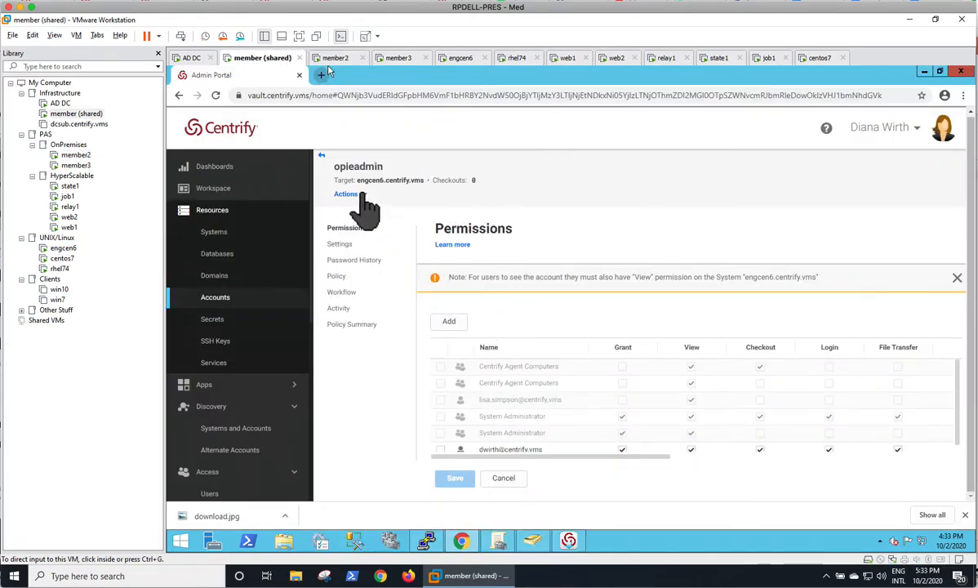
# Step: Return to the engcen6.centrify.vms system page, then switch to the member2 machine
pyautogui.click(321, 155)
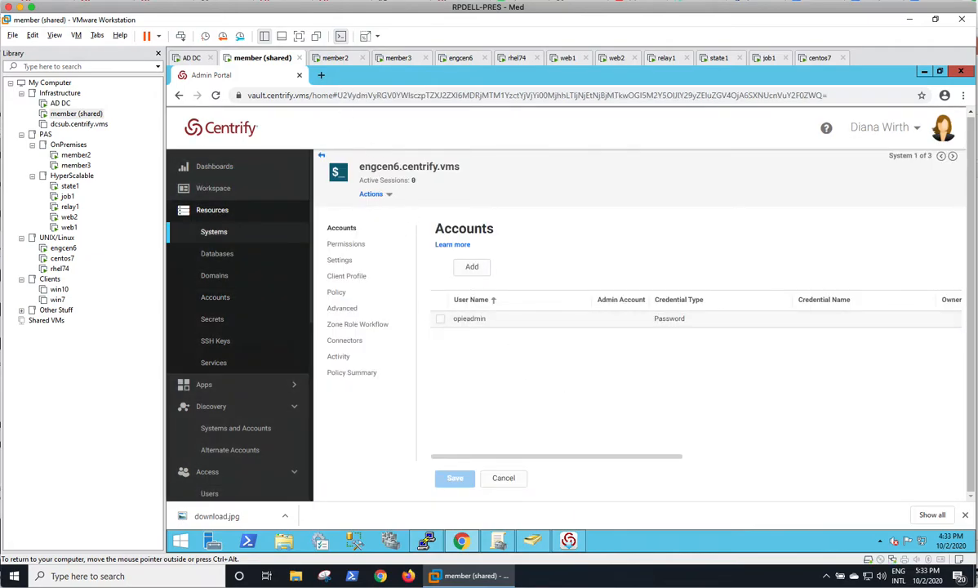
pyautogui.click(337, 59)
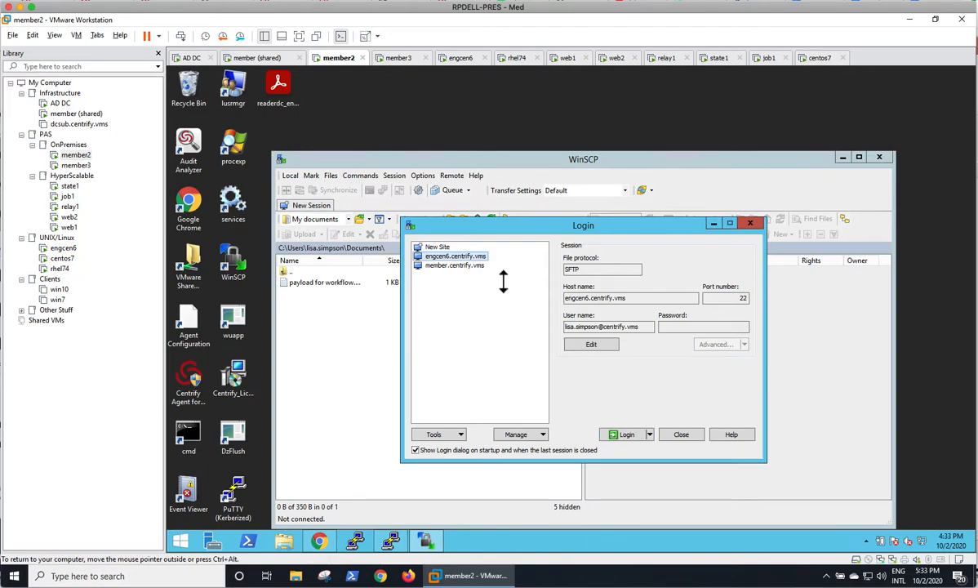
# Step: Log in to the saved member.centrify.vms site
pyautogui.click(449, 265)
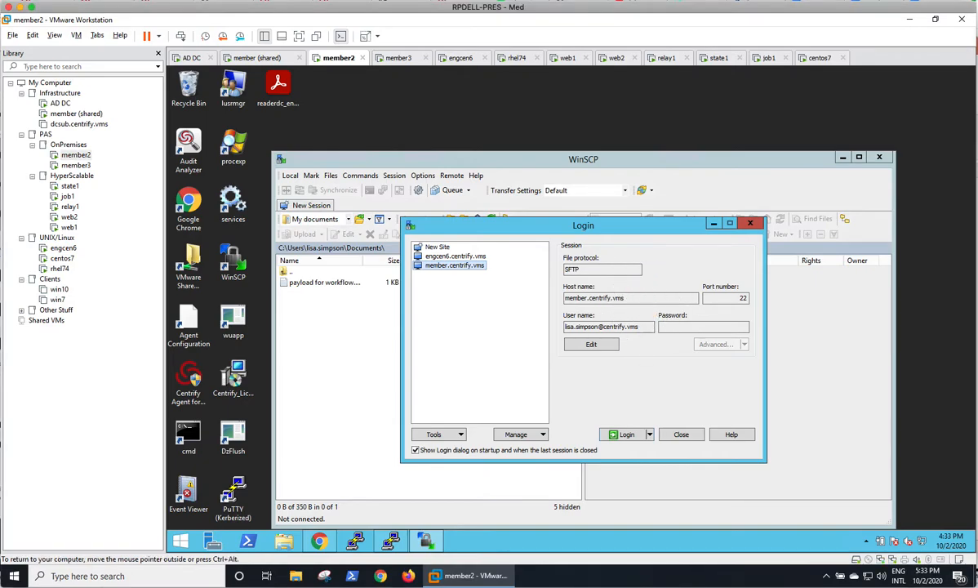
pyautogui.click(627, 435)
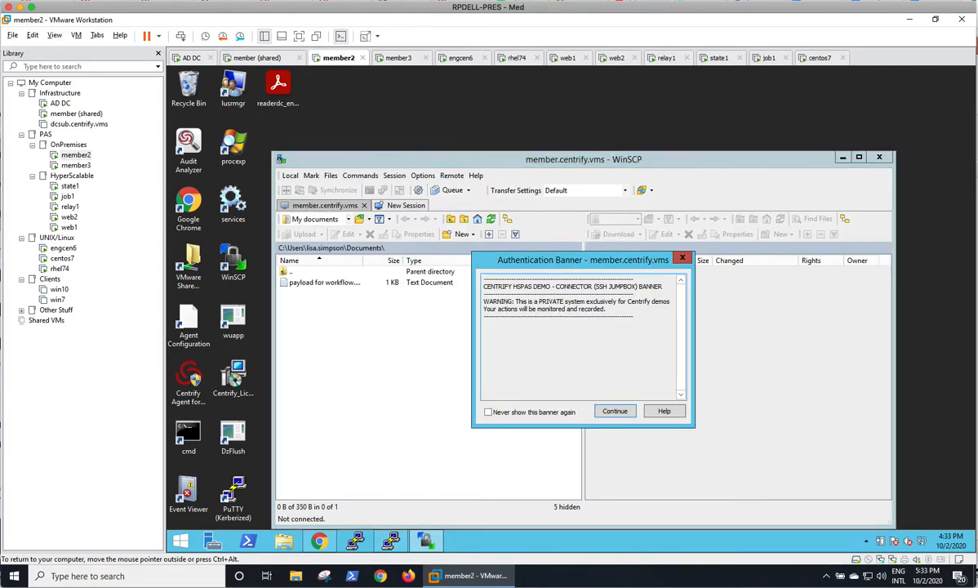
# Step: Accept the banner and authenticate with security question option 2, its answer and the password
pyautogui.click(618, 413)
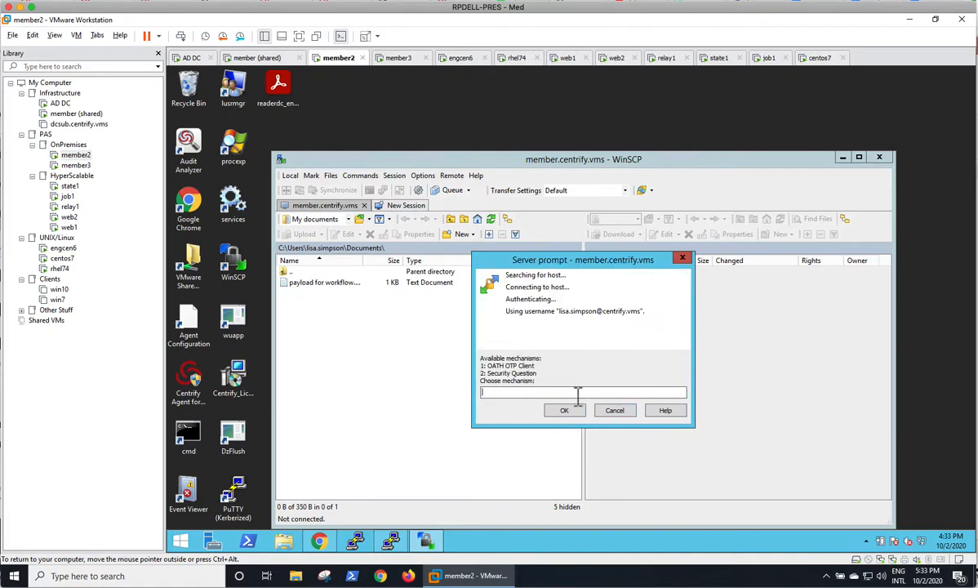
pyautogui.write('2')
pyautogui.press('Return')
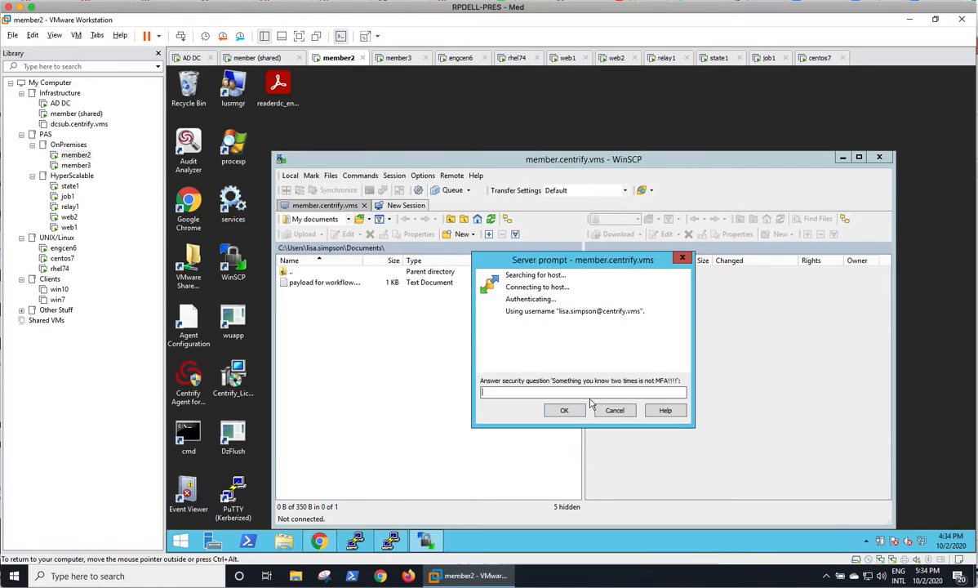
pyautogui.write('•••••')
pyautogui.press('Return')
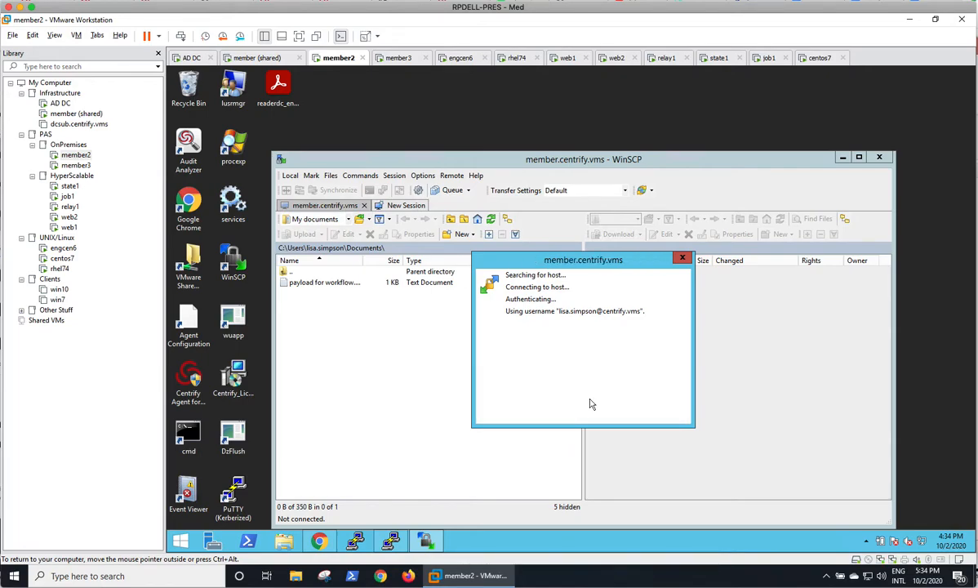
pyautogui.write('•••••••••')
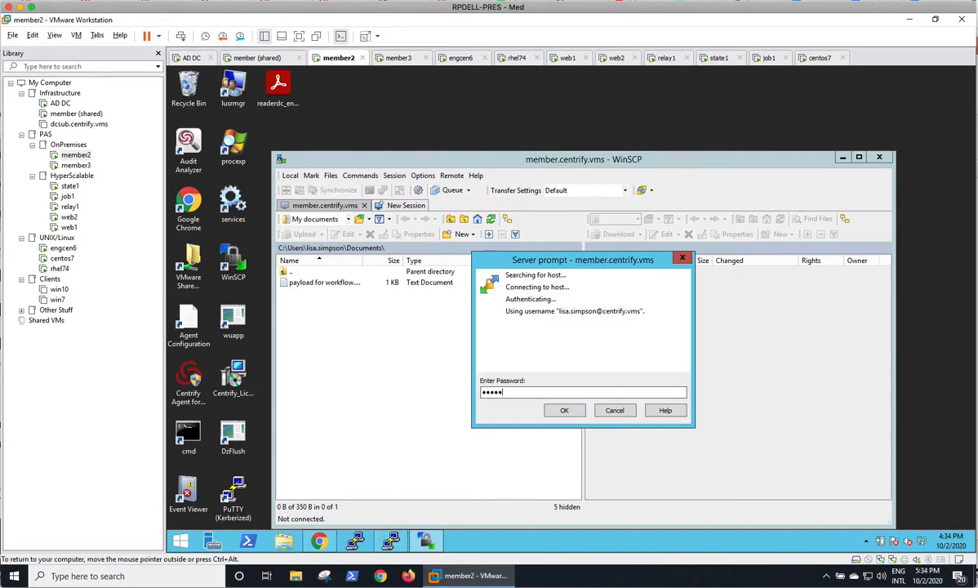
pyautogui.press('Return')
# Step: Specify engcen6.centrify.vms as the target host and supply the account name
pyautogui.write('engcen6.centrify.vms')
pyautogui.press('Return')
pyautogui.write('useradmin')
pyautogui.press('Return')
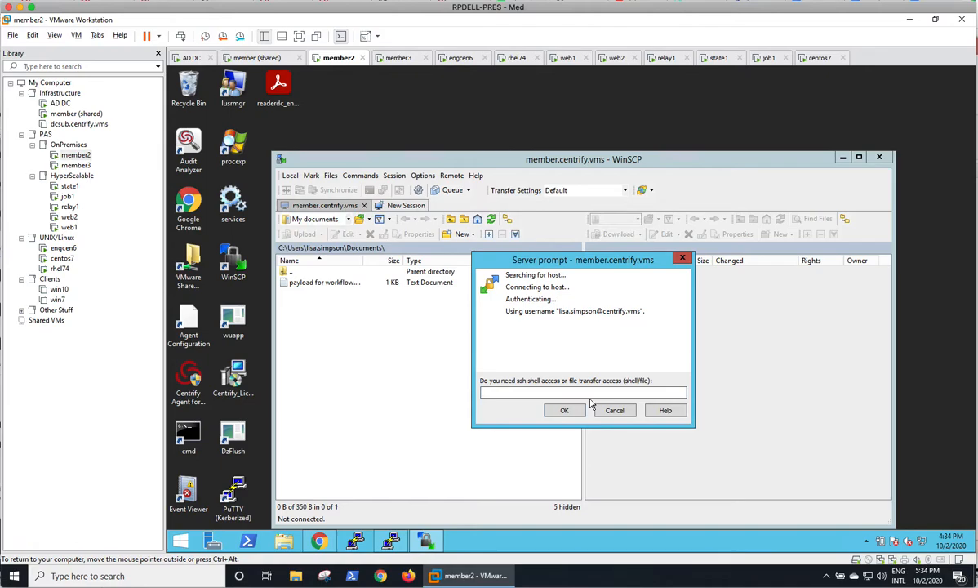
# Step: Request file transfer access with reason 'Demo 4c (bonus)' and dismiss the disconnect error
pyautogui.write('file')
pyautogui.click(580, 412)
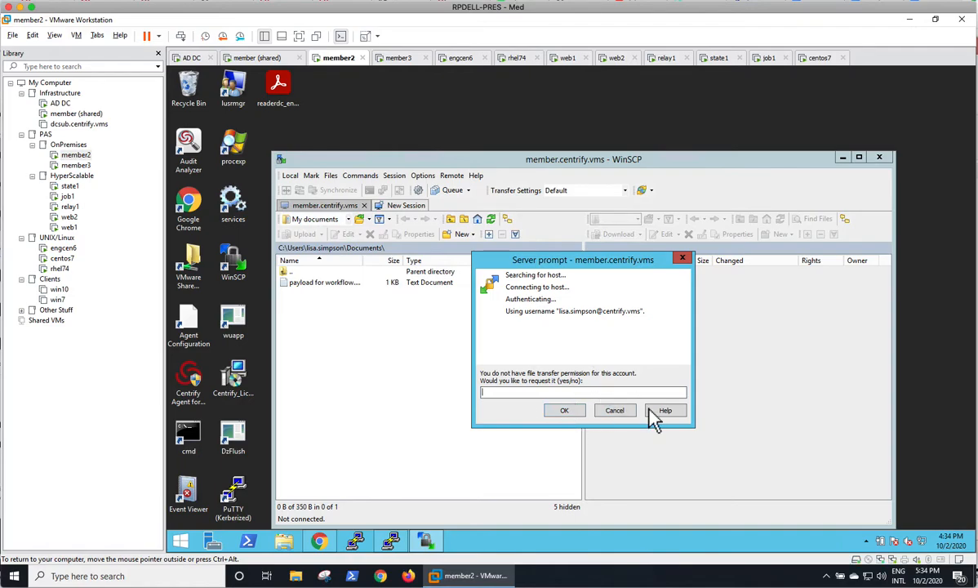
pyautogui.write('yes')
pyautogui.press('Return')
pyautogui.write('Demo ')
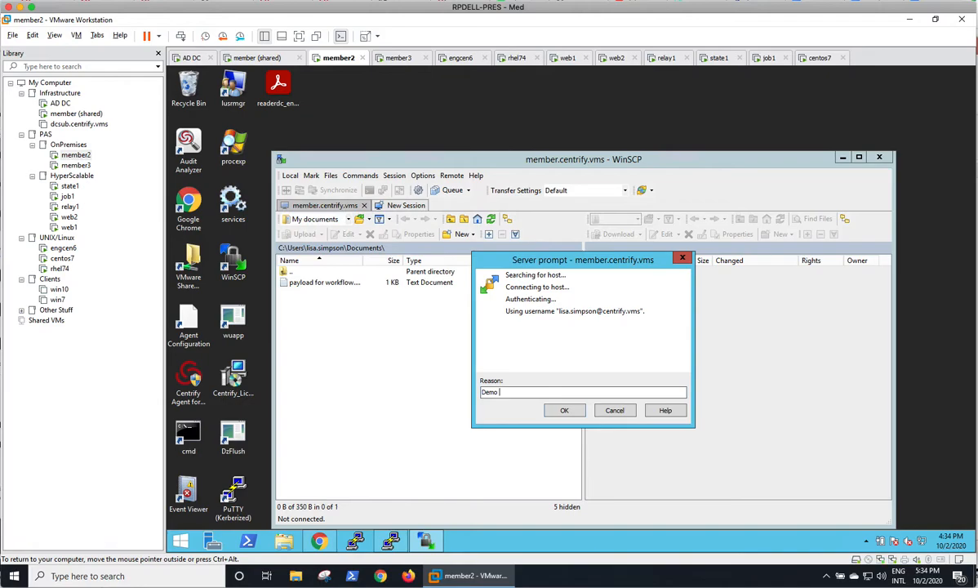
pyautogui.write('4c (bonus)')
pyautogui.press('Return')
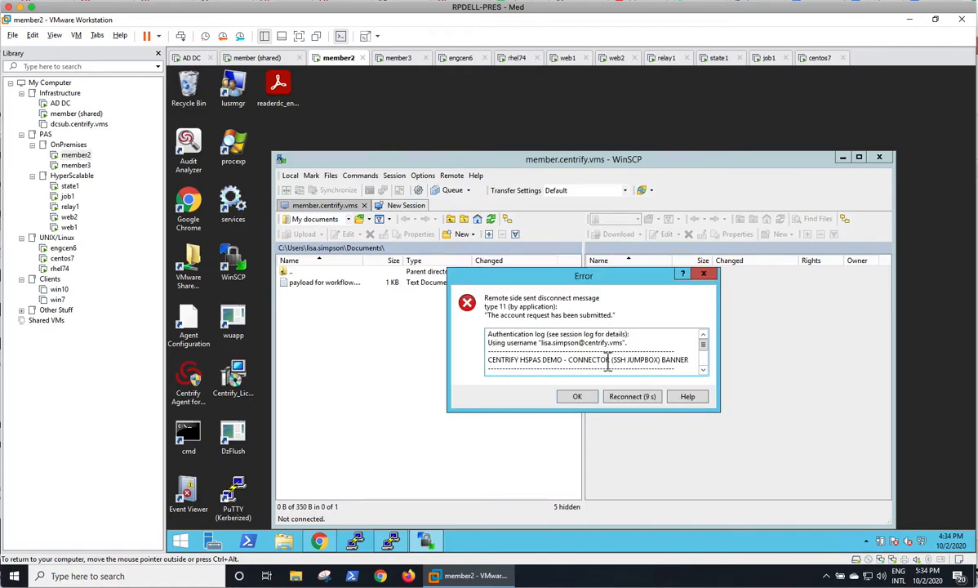
pyautogui.click(578, 399)
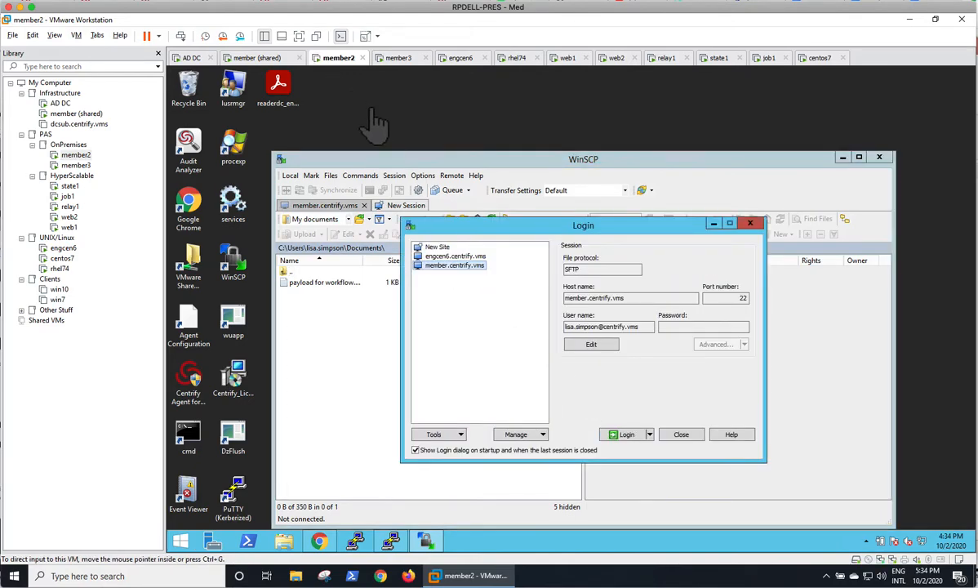
# Step: Approve the pending file transfer request under Access > Requests with an assignment type, then return to member2
pyautogui.click(280, 59)
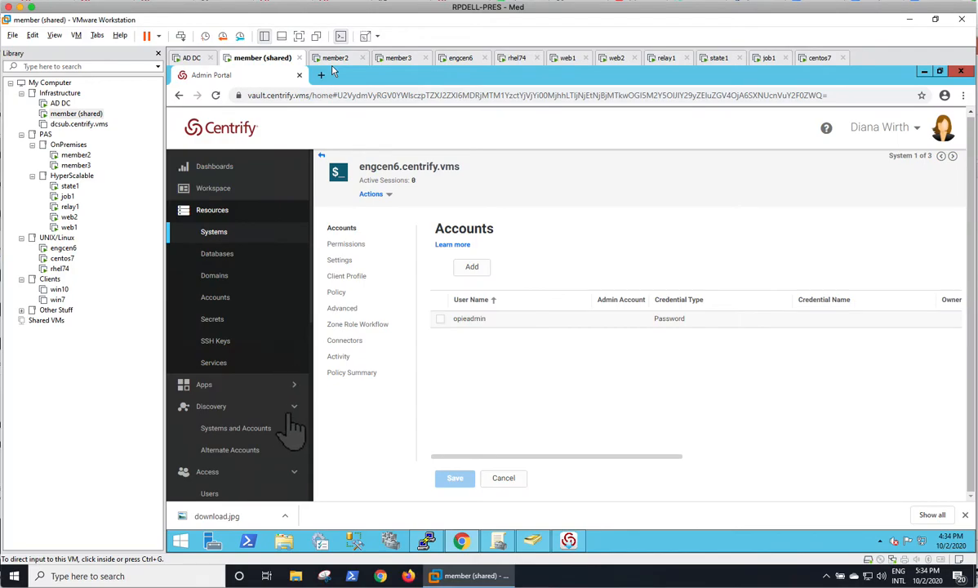
pyautogui.scroll(-4, 279, 461)
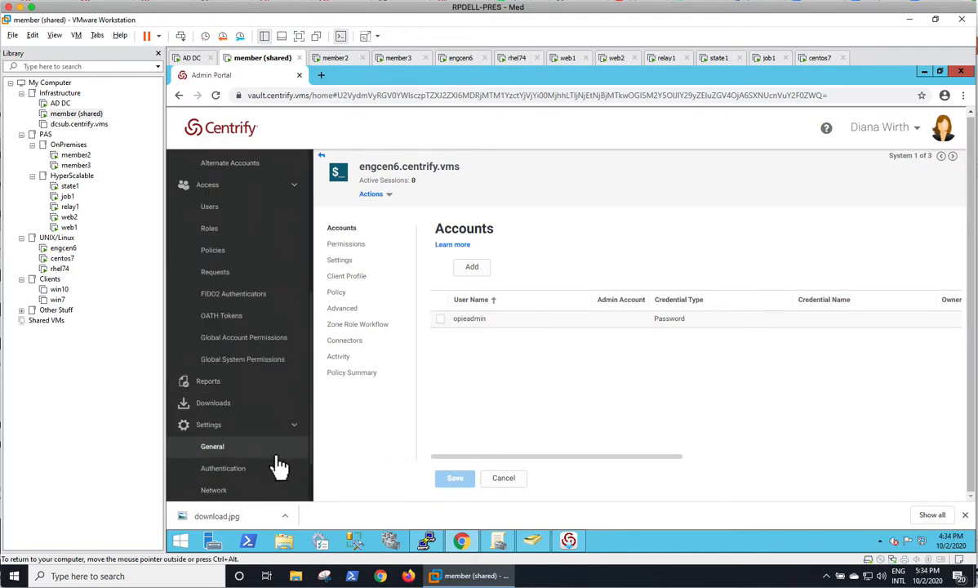
pyautogui.click(229, 274)
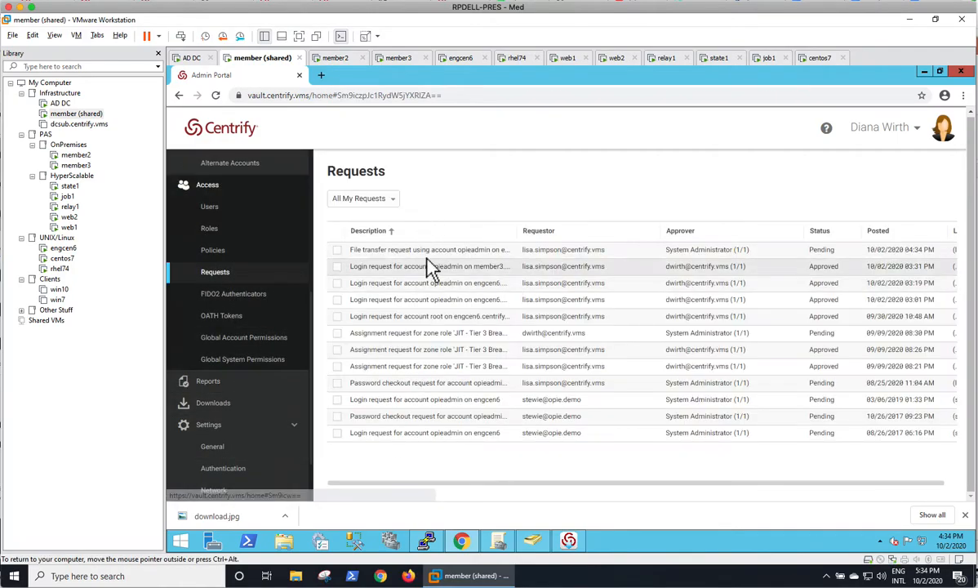
pyautogui.click(475, 253)
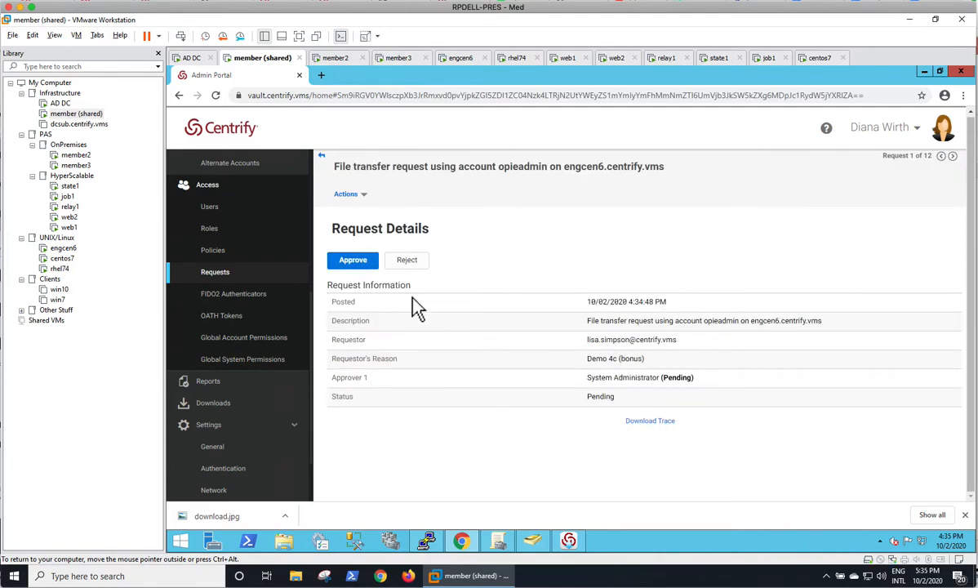
pyautogui.click(353, 259)
pyautogui.click(488, 273)
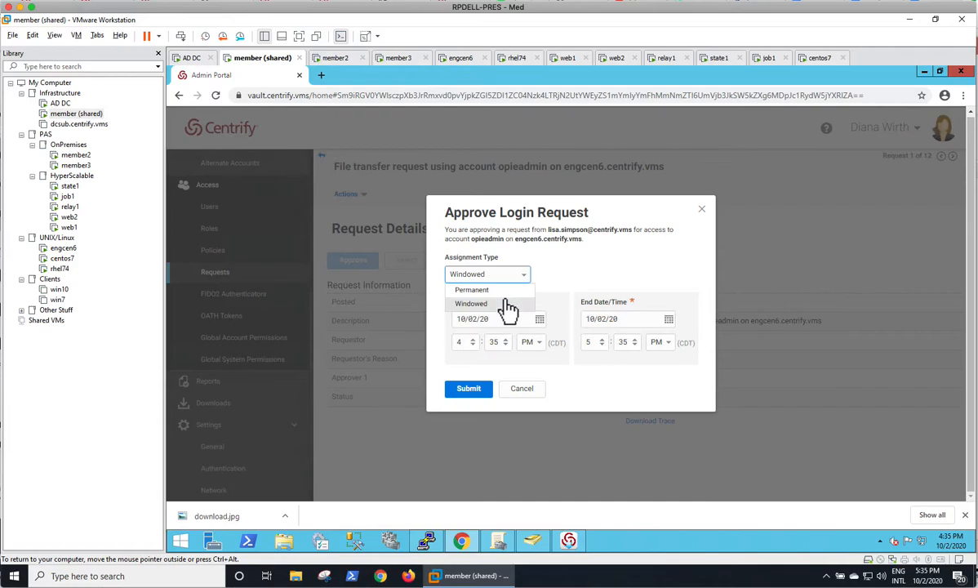
pyautogui.click(478, 286)
pyautogui.click(472, 318)
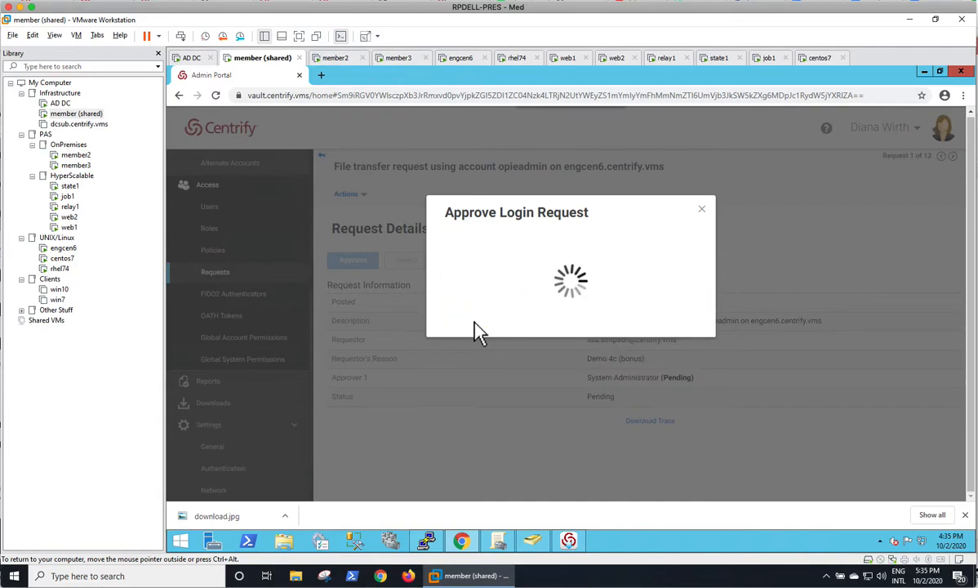
pyautogui.click(329, 58)
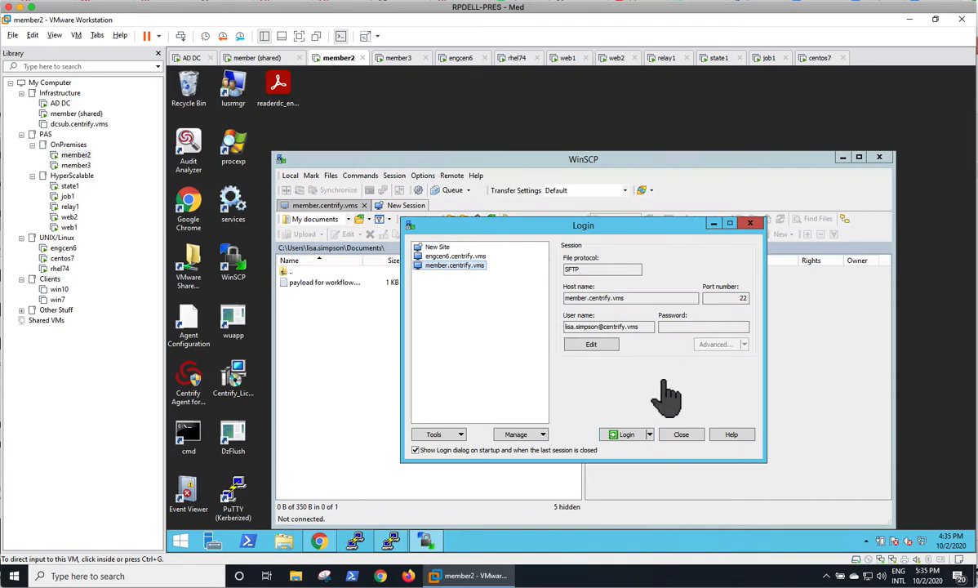
pyautogui.click(612, 344)
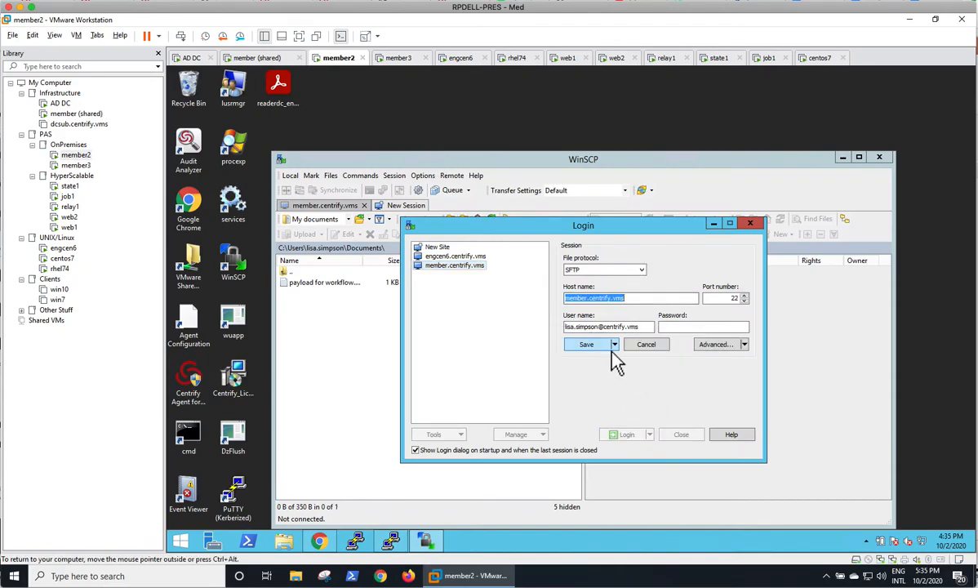
pyautogui.click(653, 327)
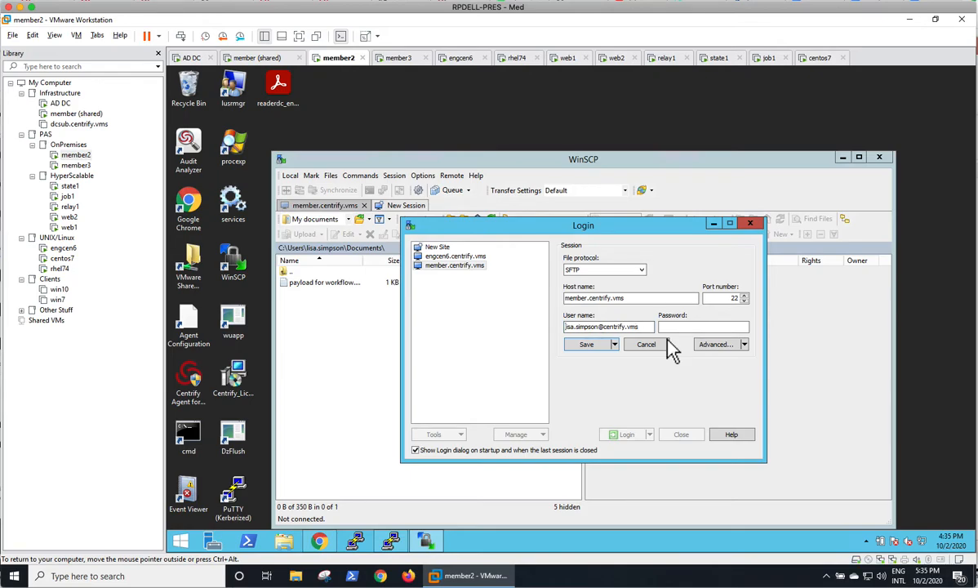
pyautogui.write('opieadmin')
pyautogui.press('BackSpace')
pyautogui.press('BackSpace')
pyautogui.press('BackSpace')
pyautogui.press('BackSpace')
pyautogui.press('BackSpace')
pyautogui.press('BackSpace')
pyautogui.press('BackSpace')
pyautogui.press('BackSpace')
pyautogui.press('BackSpace')
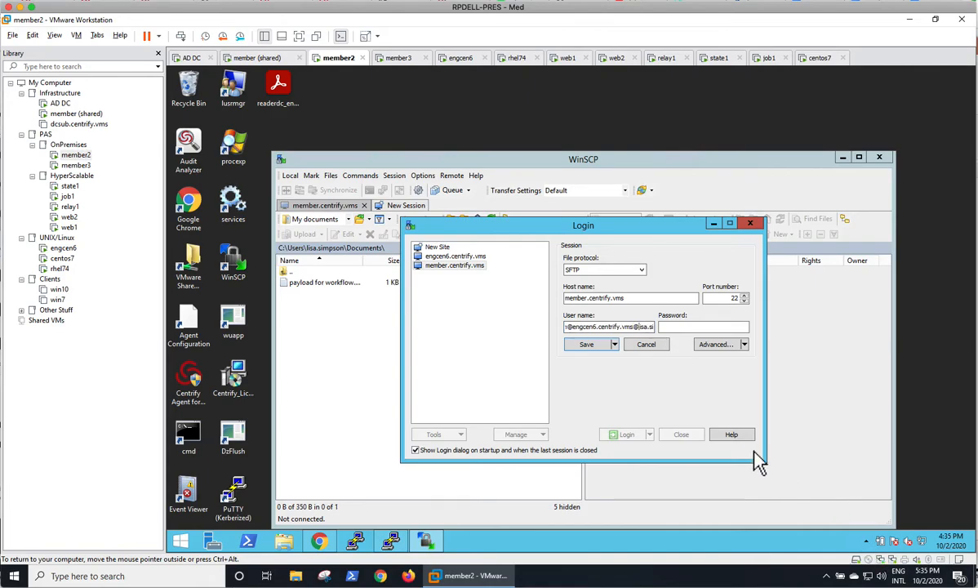
pyautogui.click(599, 346)
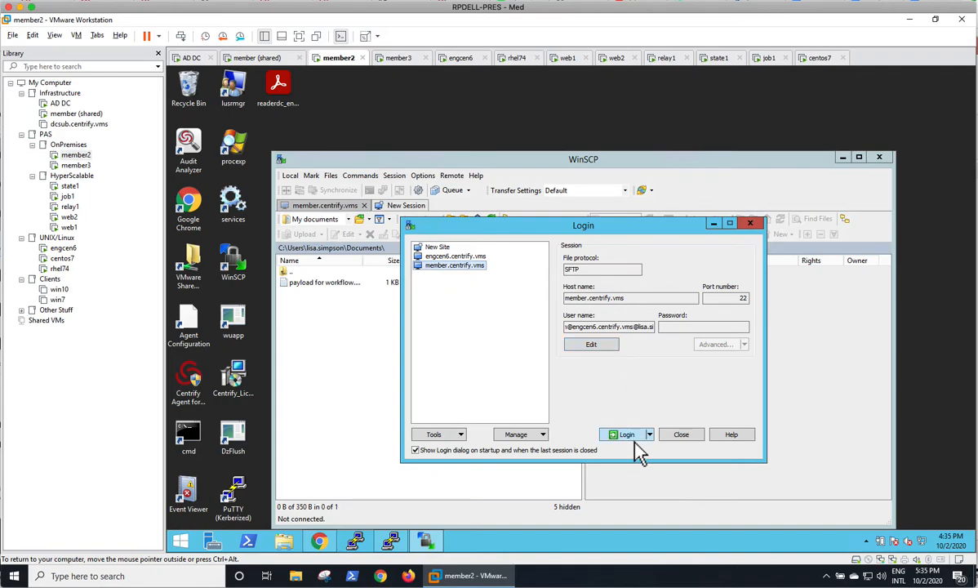
# Step: Log in again via security question 2, its answer and the password, choosing file access
pyautogui.click(627, 434)
pyautogui.press('Return')
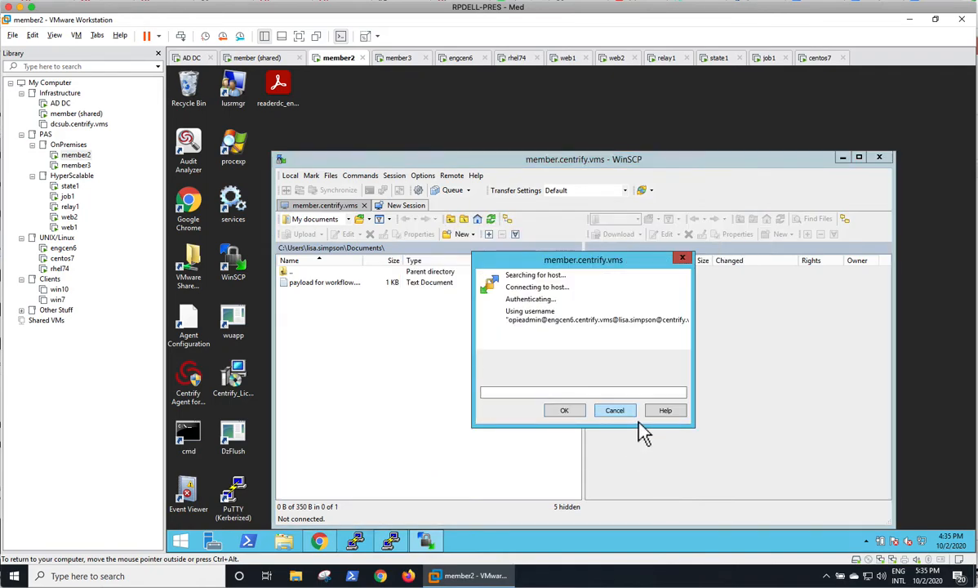
pyautogui.write('2')
pyautogui.press('Return')
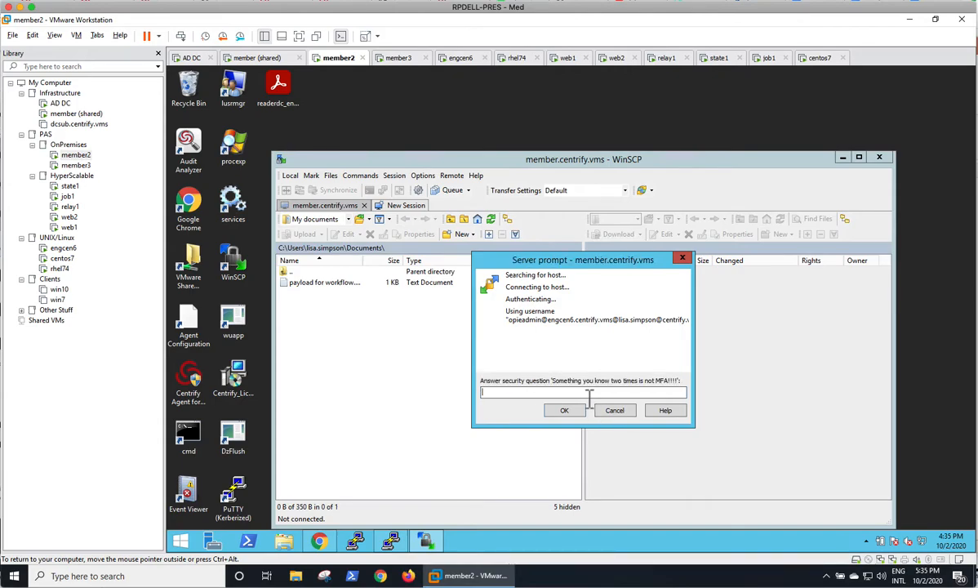
pyautogui.write('••••••')
pyautogui.press('Return')
pyautogui.write('••••••')
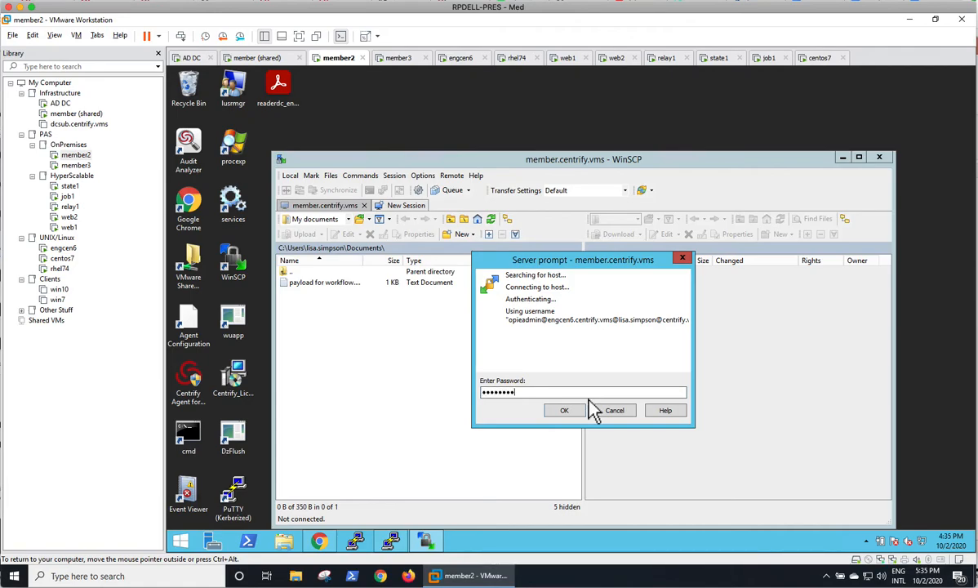
pyautogui.press('Return')
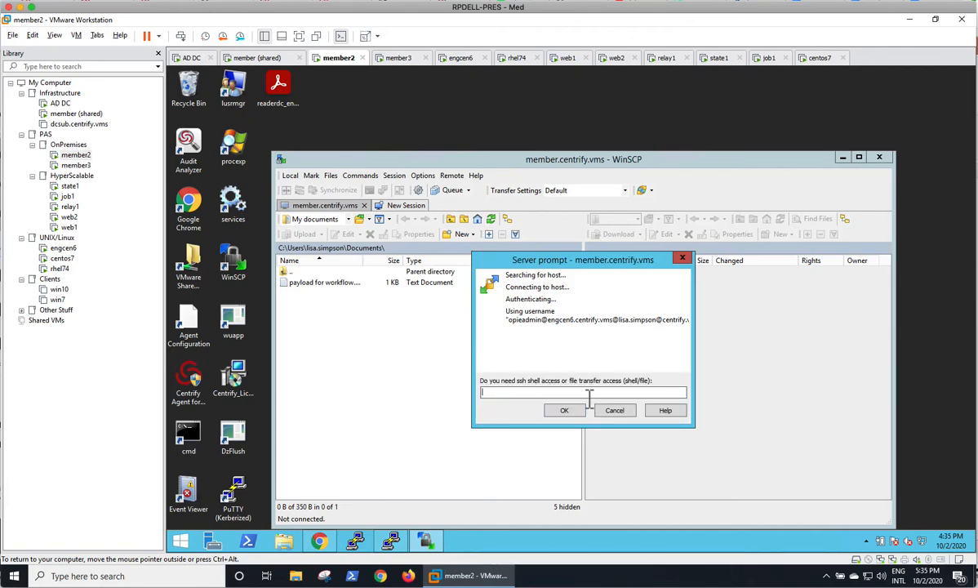
pyautogui.write('file')
pyautogui.press('Return')
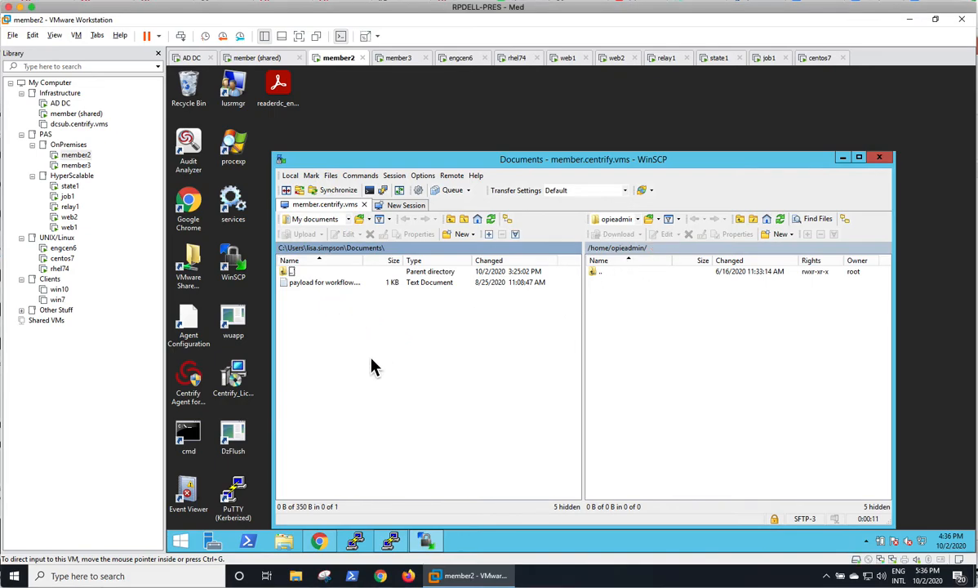
# Step: Upload the payload text file from local Documents into remote /home/opieadmin
pyautogui.moveTo(333, 293); pyautogui.dragTo(679, 344)
pyautogui.click(607, 378)
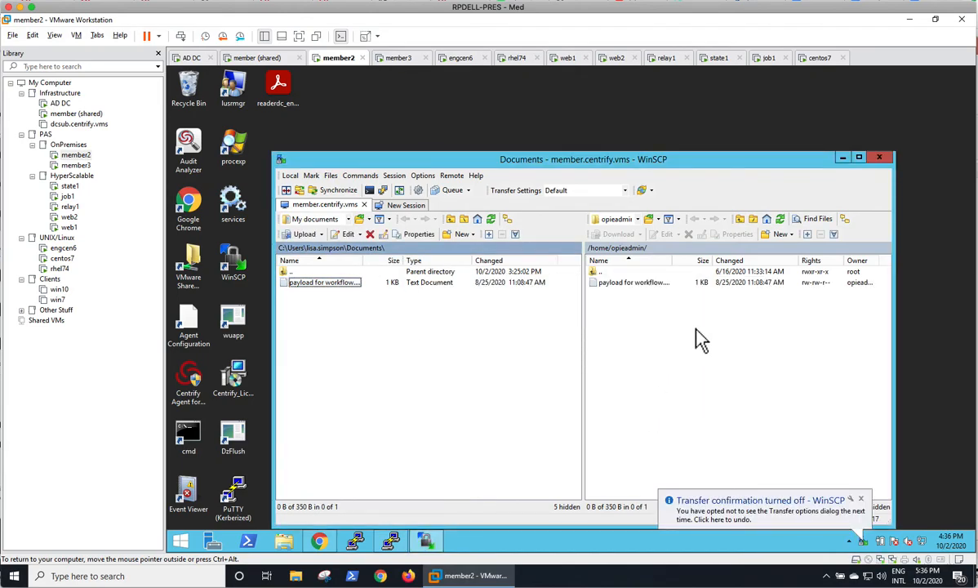